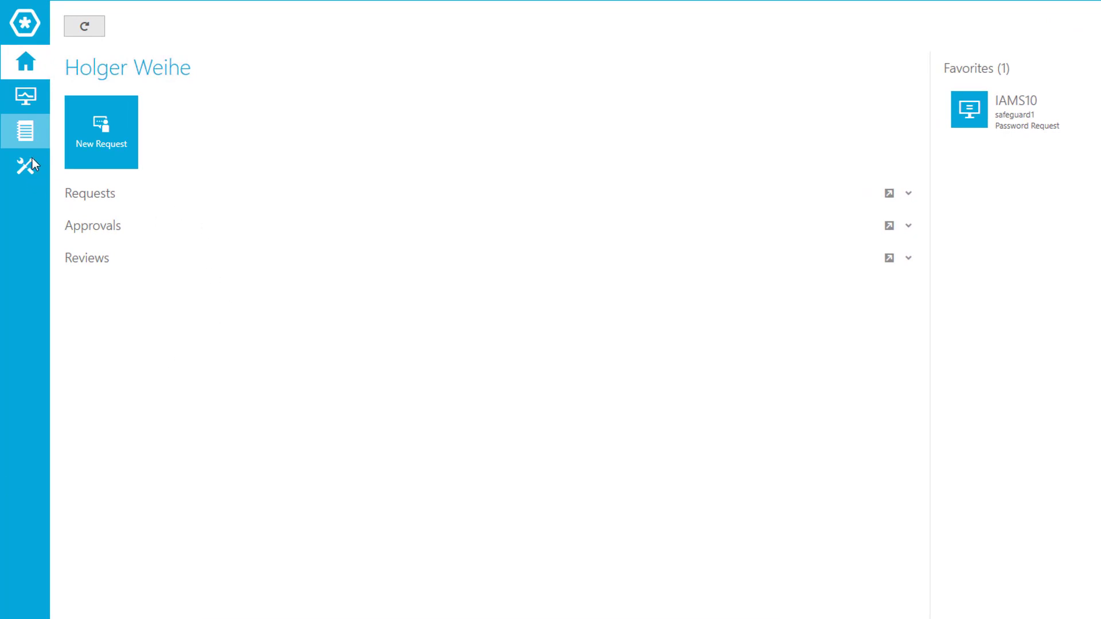
Open the Partitions administration page listing the Macrocosm partition and its default profile
click(32, 158)
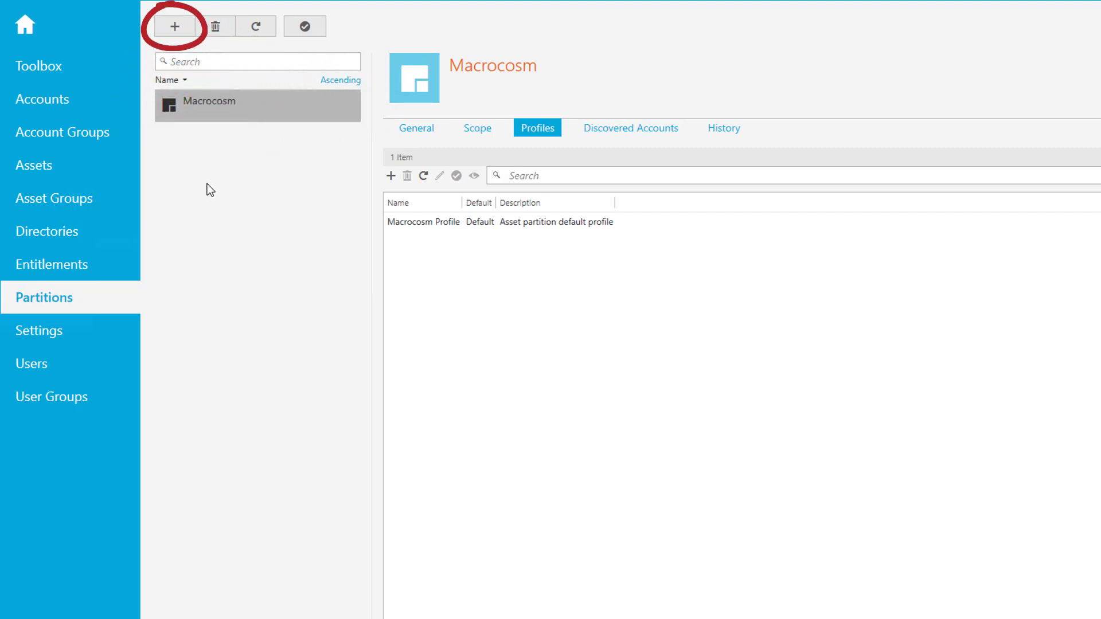
Start a new partition named 'My Test PArtition' with the description 'Test'
click(179, 27)
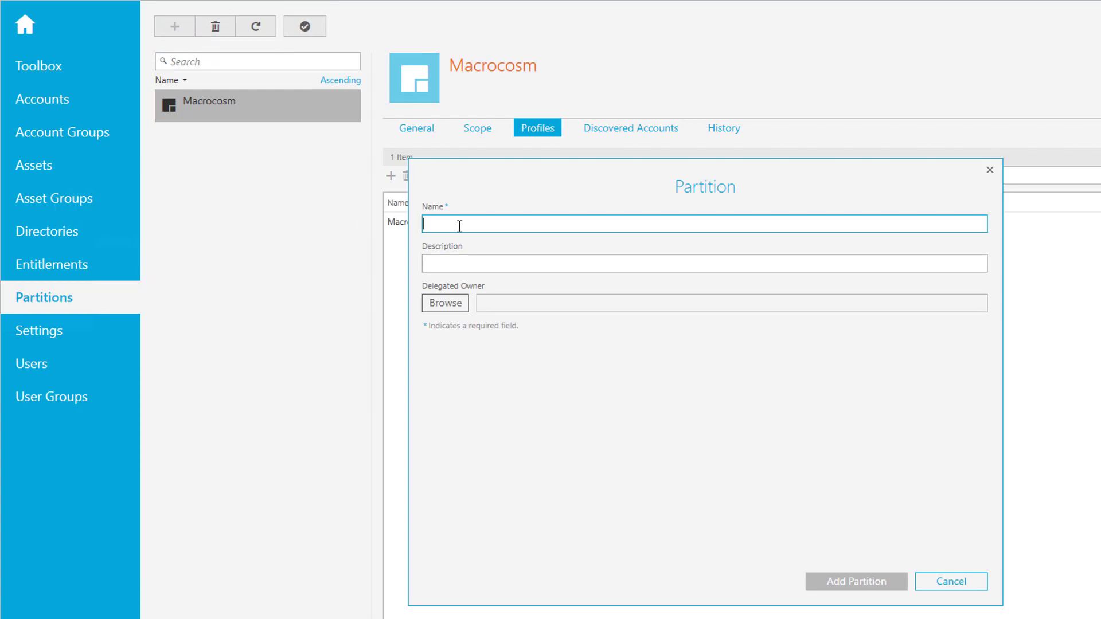
text(My Test PArtition)
click(455, 265)
text(This is)
key(BackSpace)
key(BackSpace)
key(BackSpace)
key(BackSpace)
key(BackSpace)
key(BackSpace)
text(est)
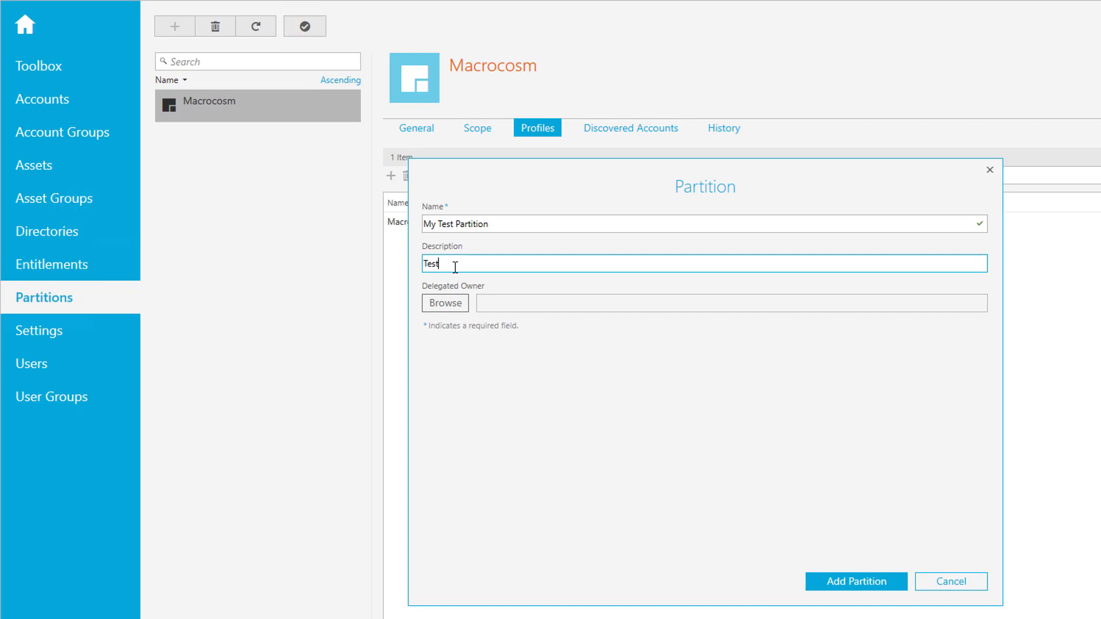
Assign three users as delegated owners and add the partition
click(462, 305)
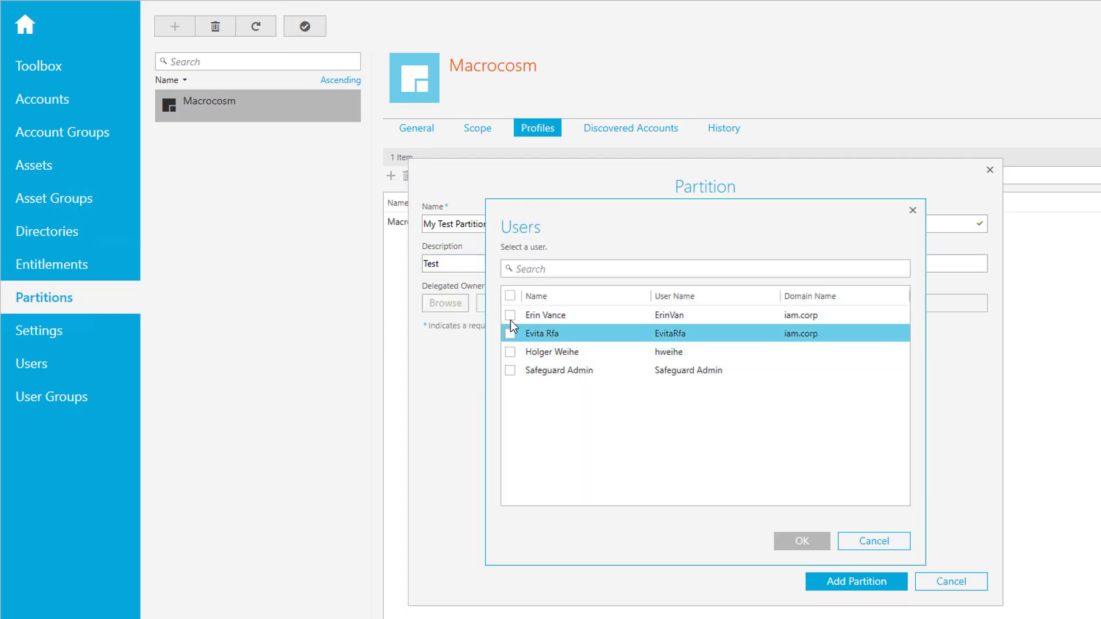
click(509, 314)
click(509, 352)
click(509, 333)
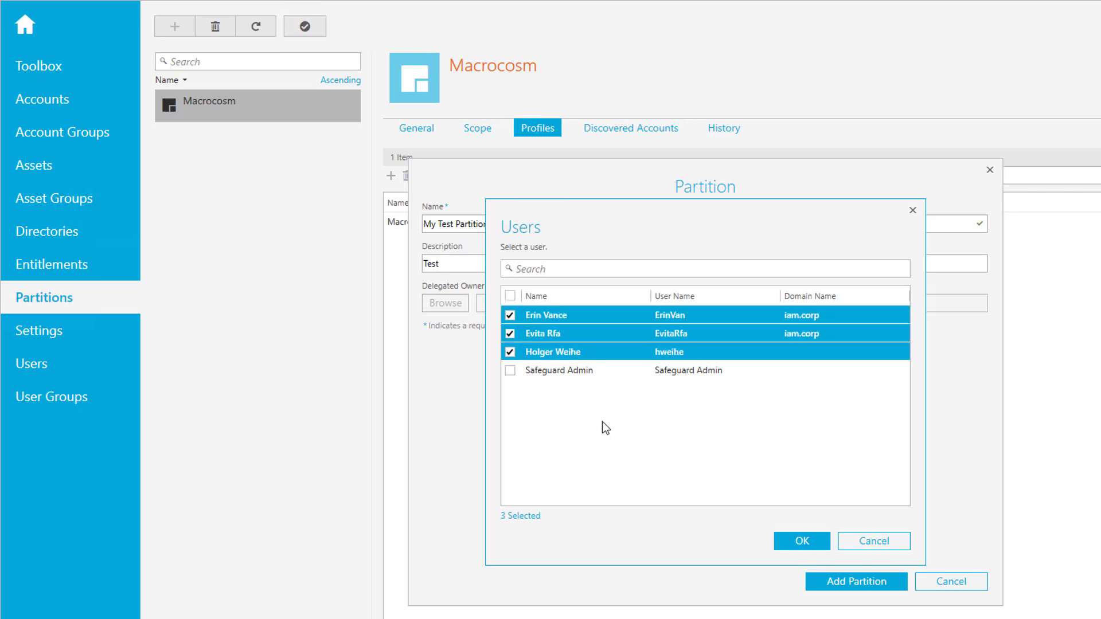
click(818, 540)
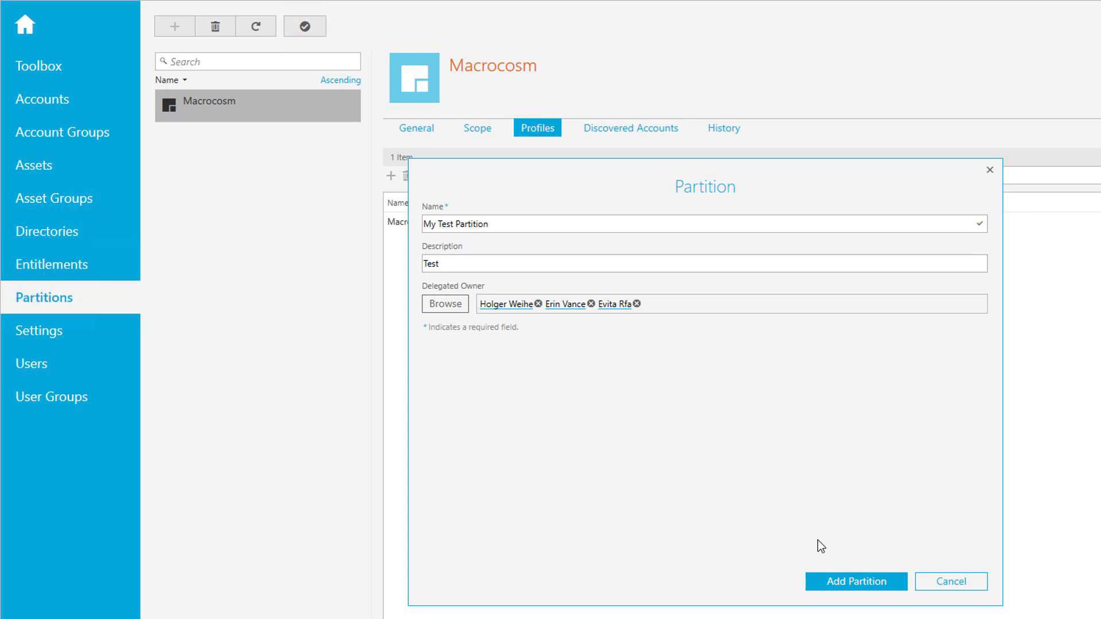
click(855, 580)
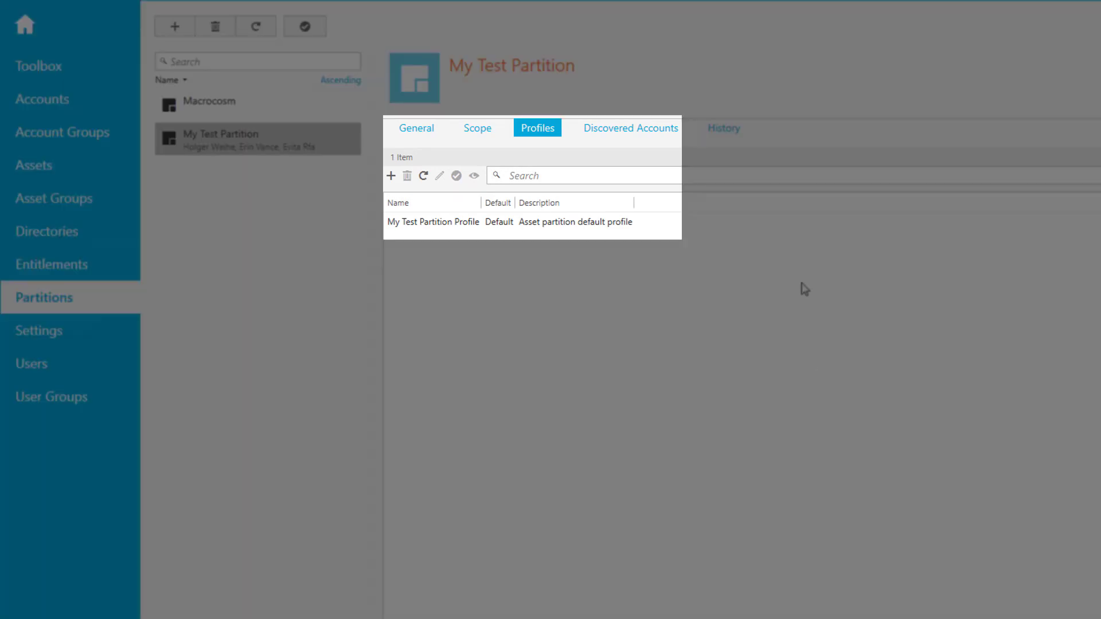
Select My Test Partition Profile on the Profiles tab and open it for editing
click(468, 228)
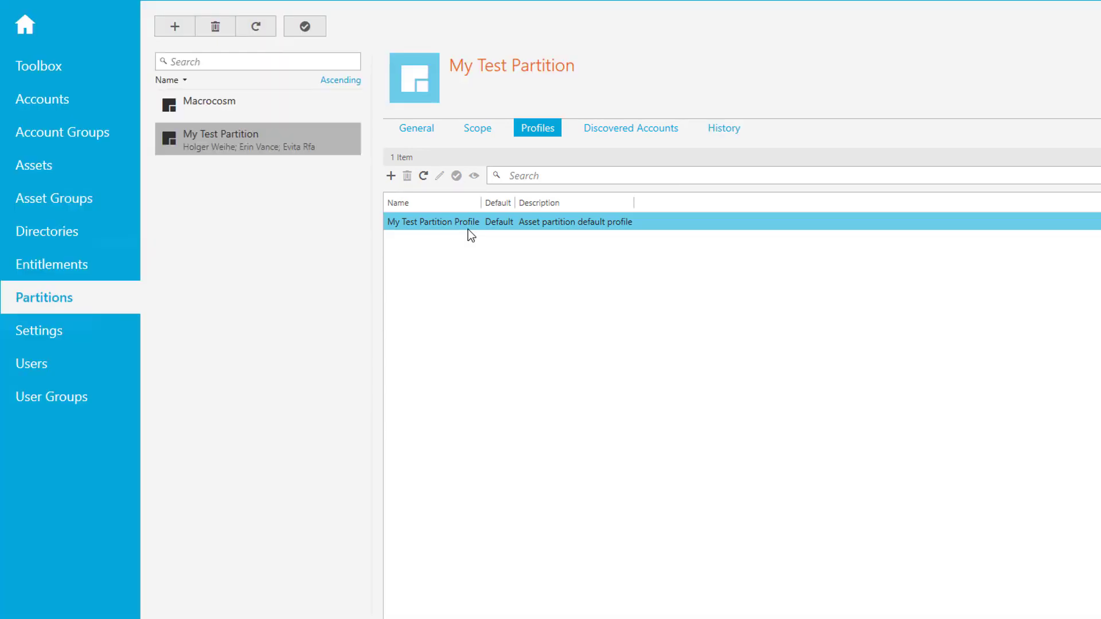
click(294, 148)
click(477, 226)
click(460, 222)
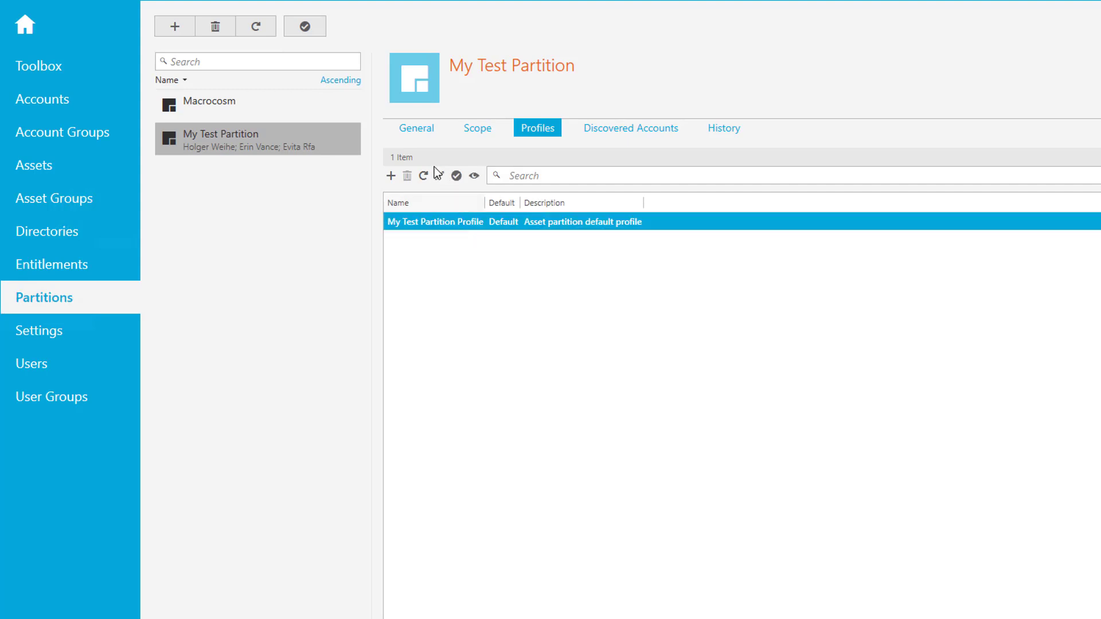
click(439, 176)
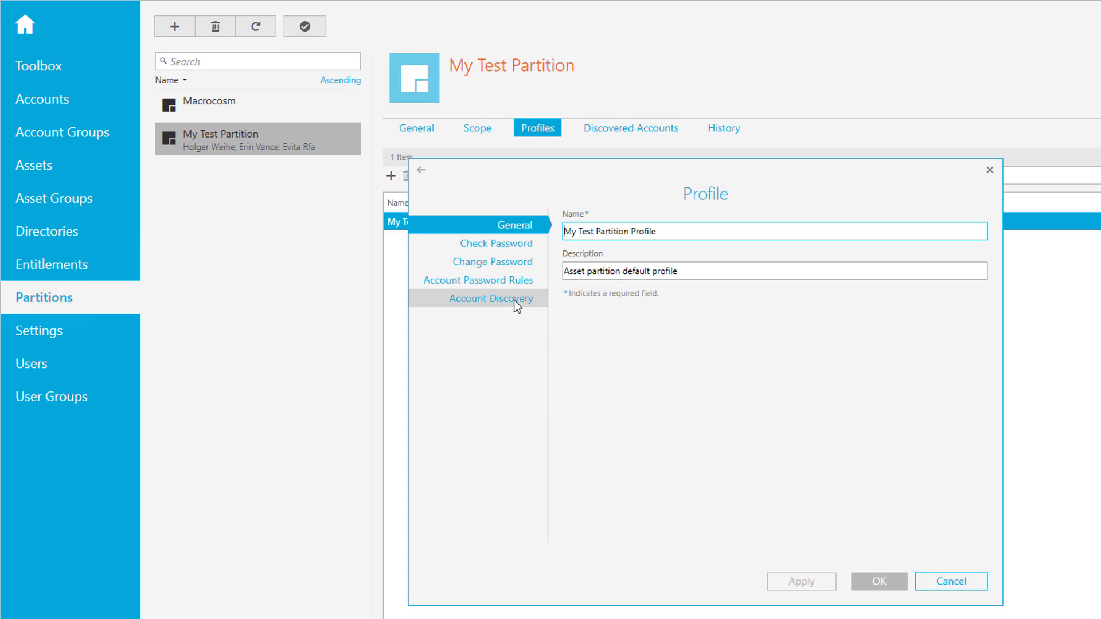
Show the profile's password-check settings, currently My Test Partition Check Schedule set to Never
click(513, 246)
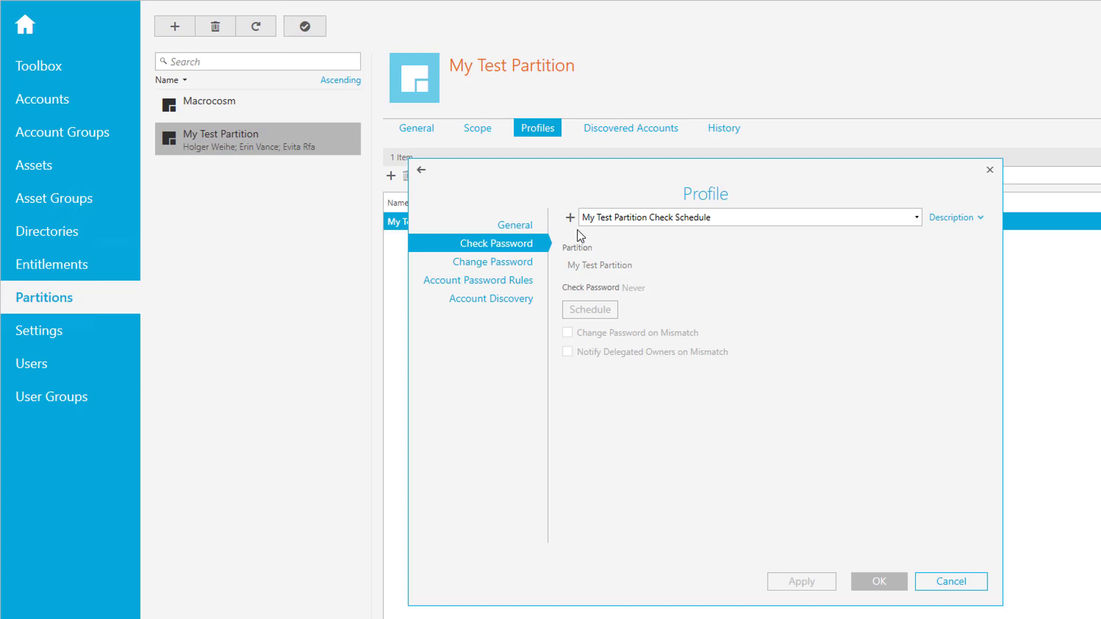
Add a password check named 'My Test Check' scheduled Daily at 2:00 AM
click(570, 217)
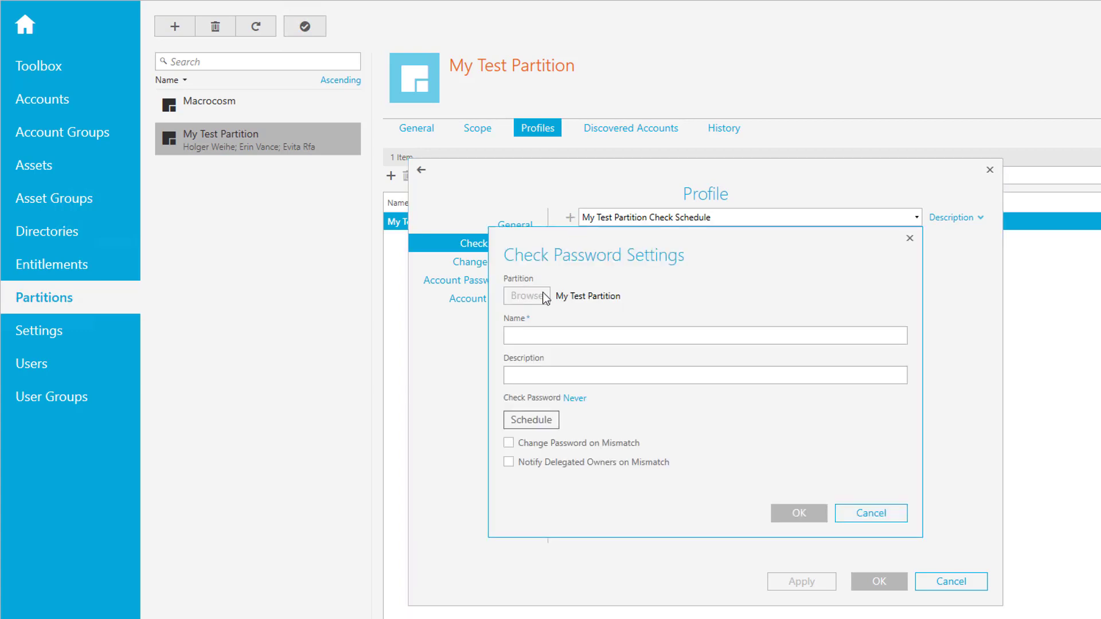
click(523, 337)
text(My Test Check)
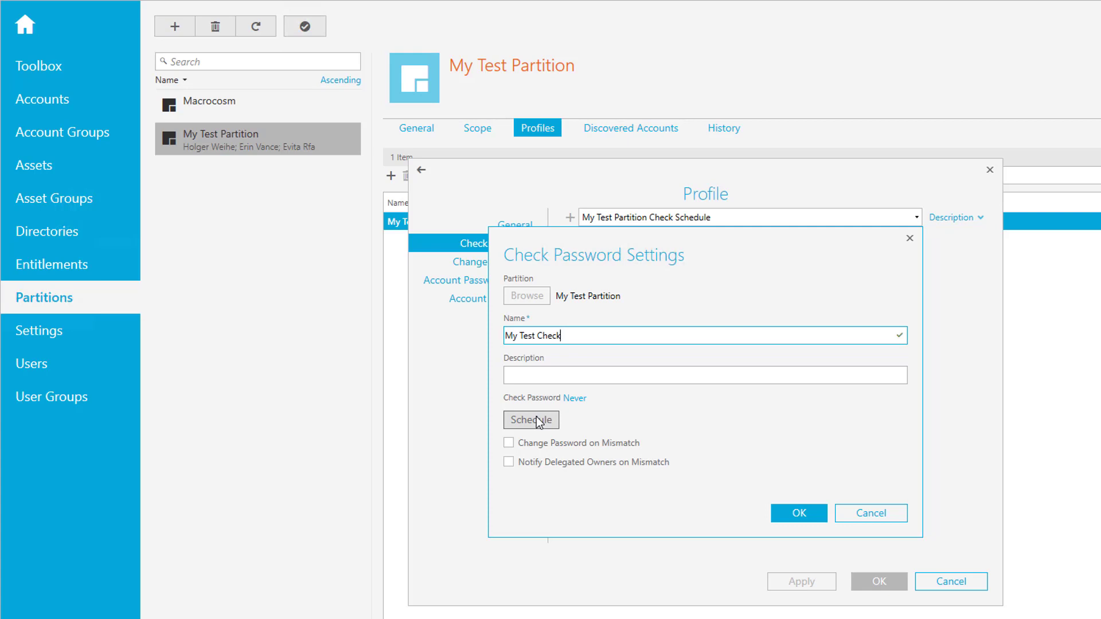
click(536, 418)
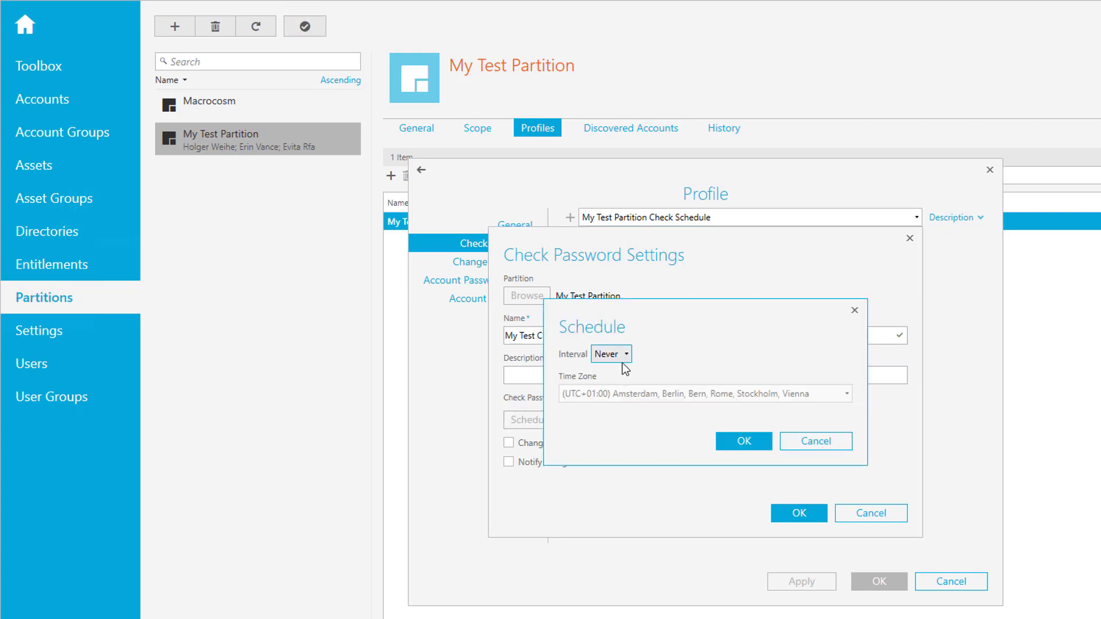
click(627, 355)
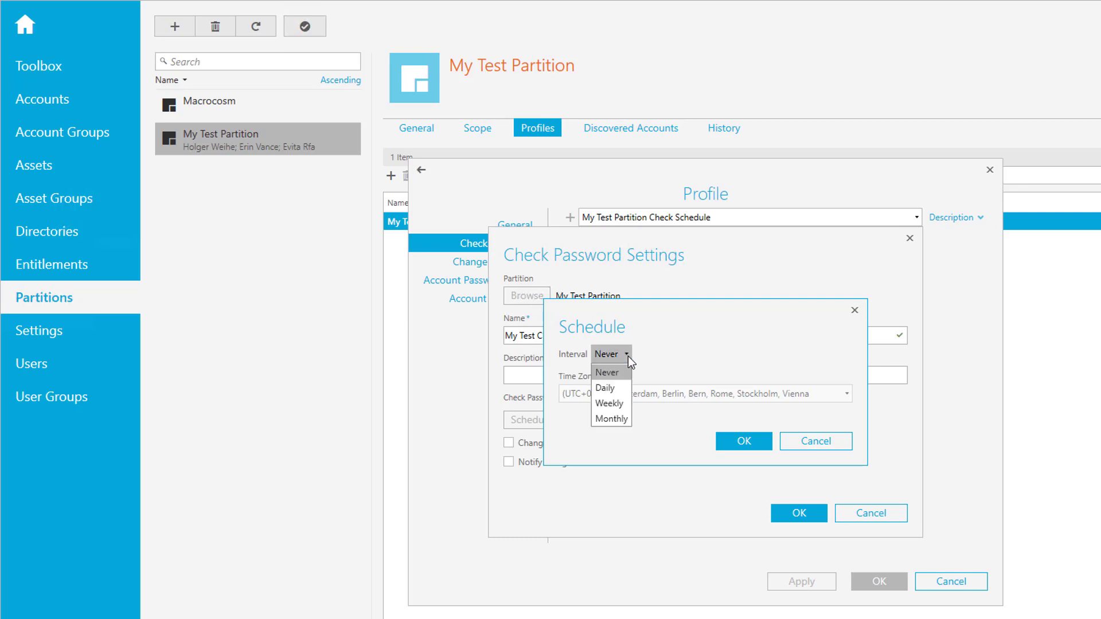
click(608, 388)
click(802, 354)
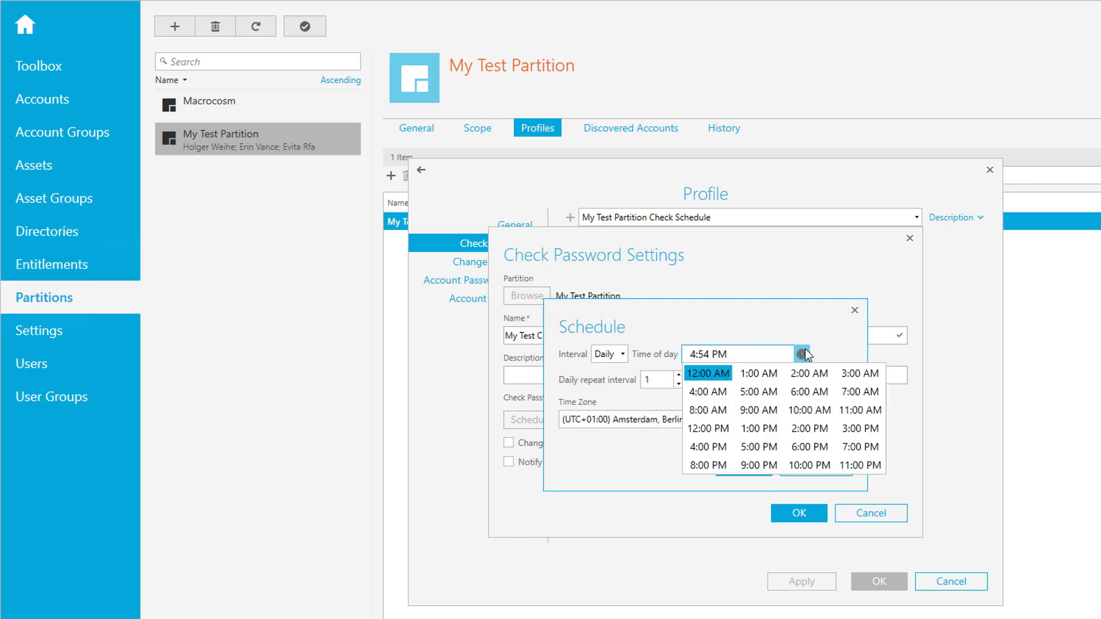
click(828, 376)
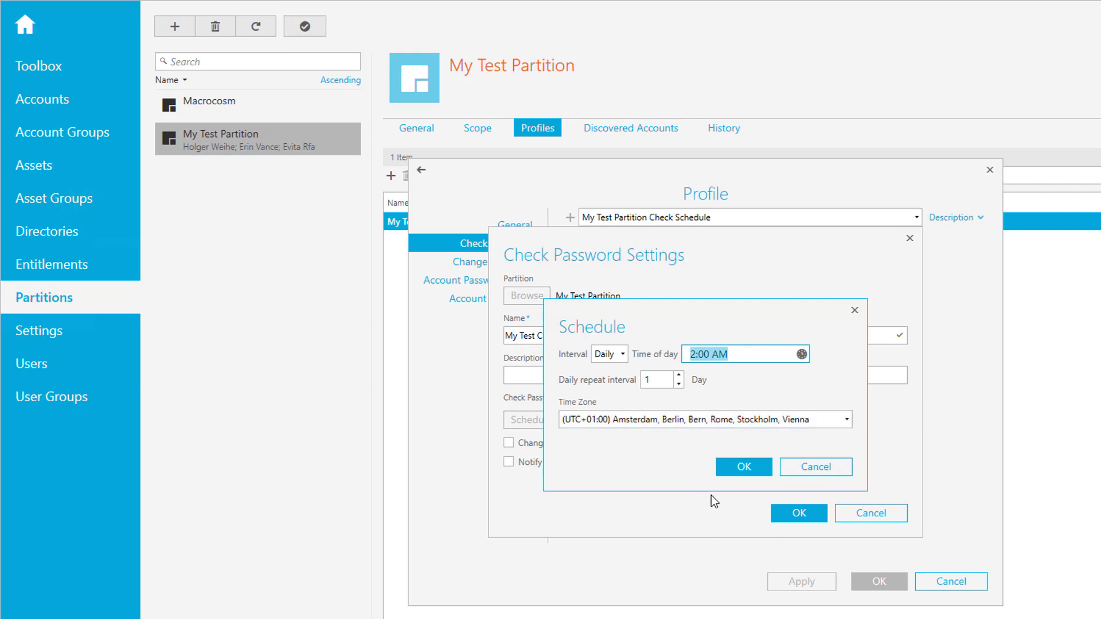
Confirm the daily 2:00 AM schedule, enable delegated-owner mismatch notification, and save My Test Check
click(732, 477)
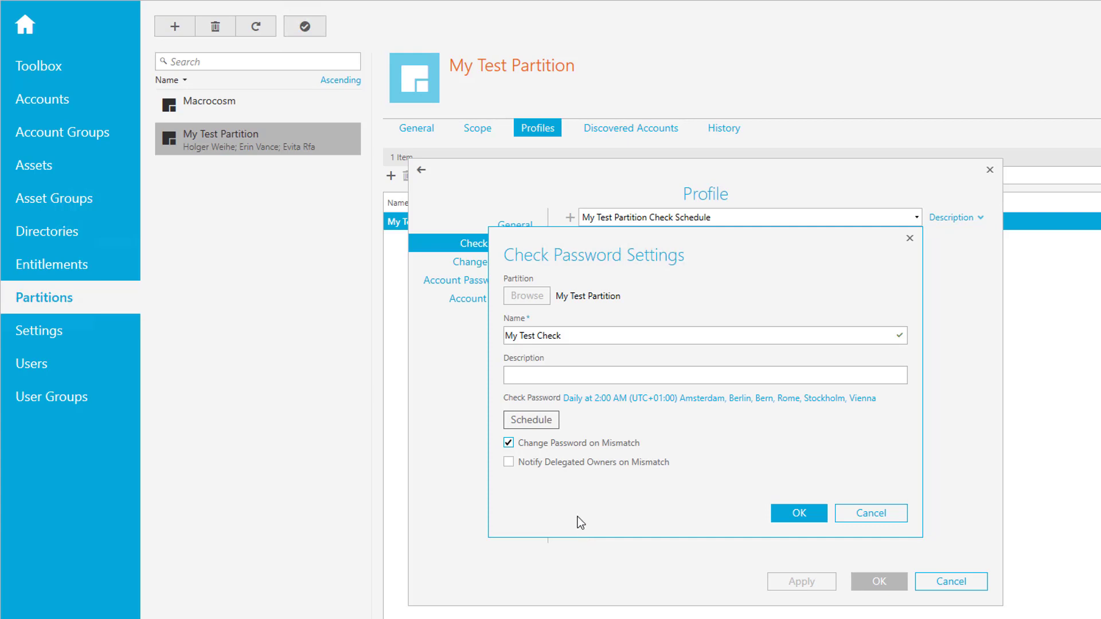
click(508, 462)
click(789, 518)
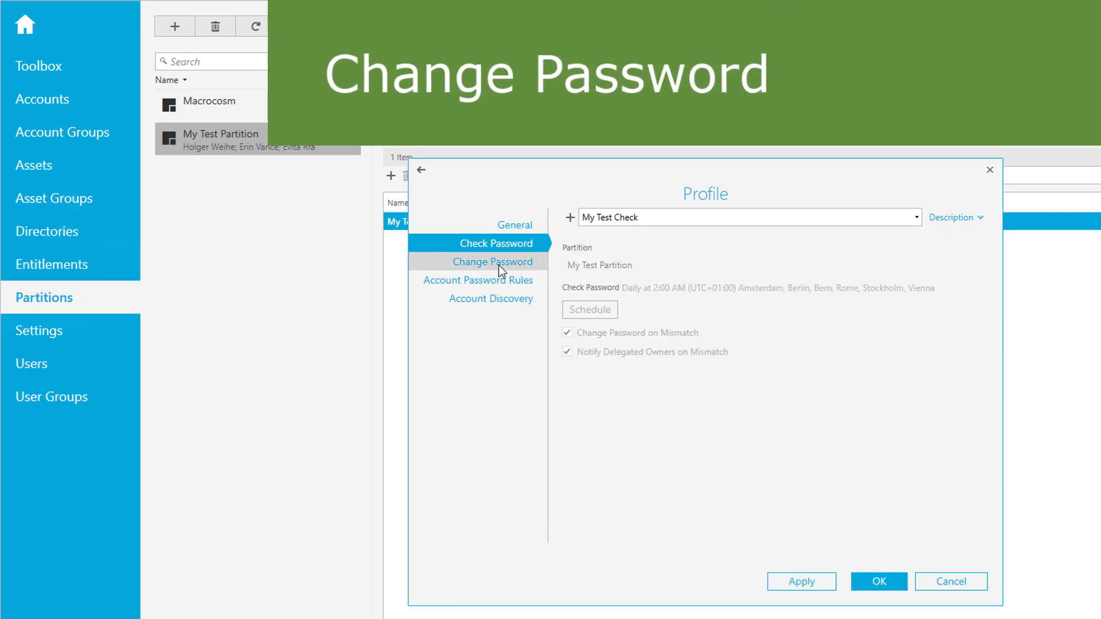
Add a new change-password setting named 'Chnage My Test'
click(500, 265)
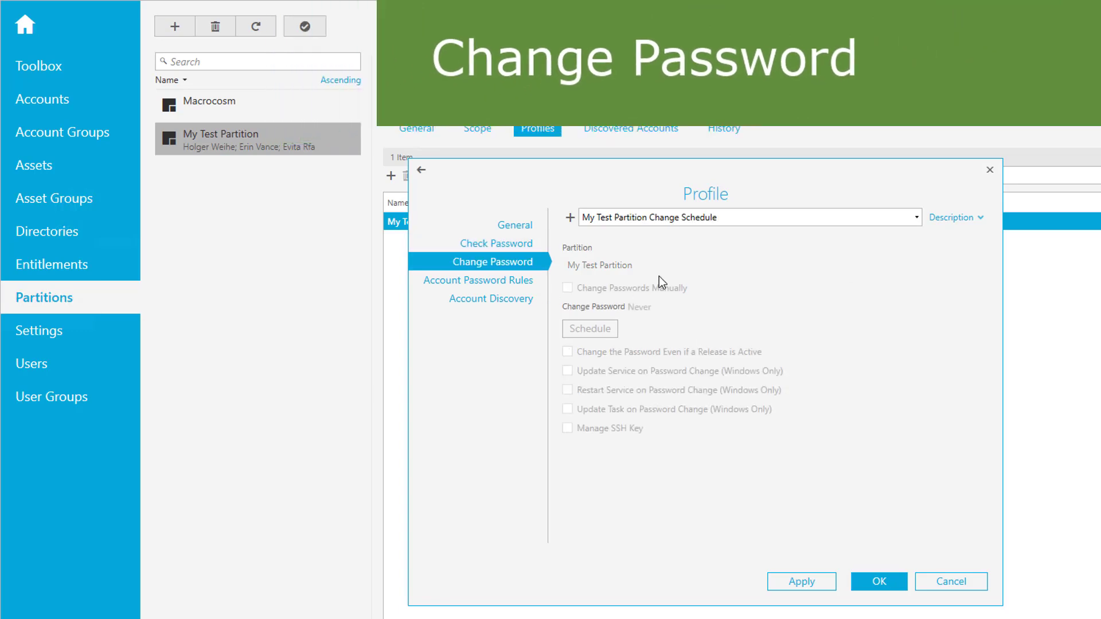
click(571, 218)
click(543, 298)
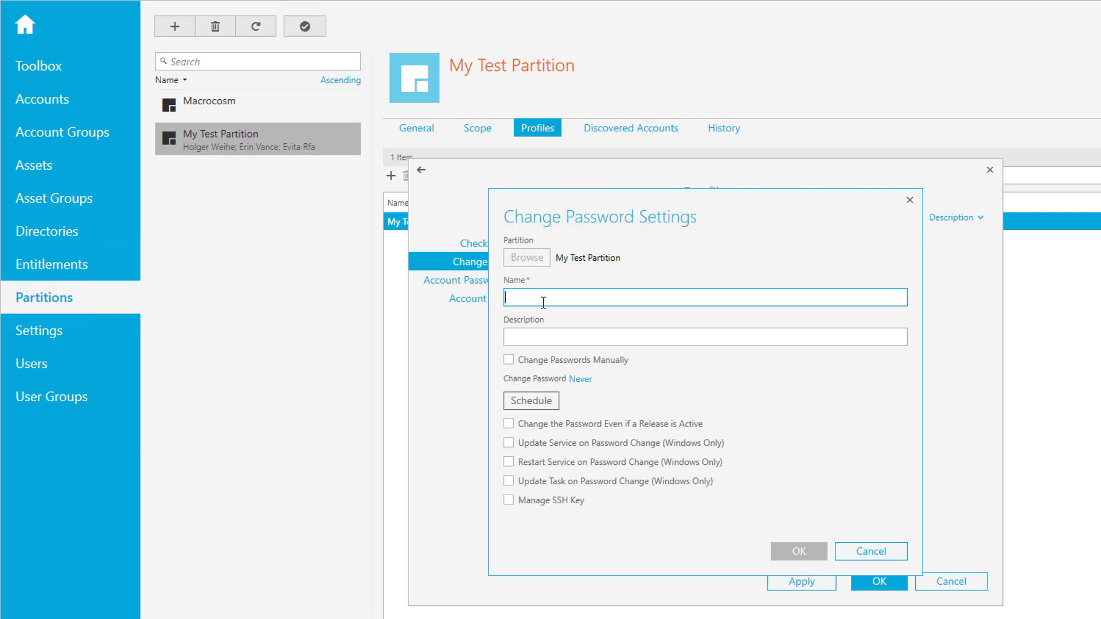
text(Chnage My Test)
key(Tab)
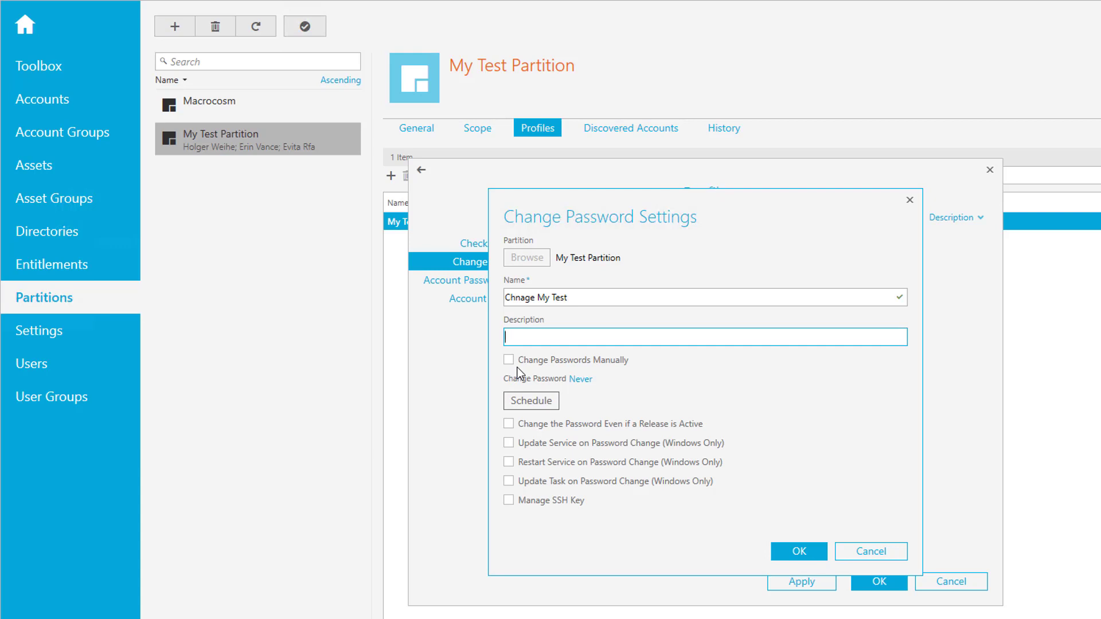
Schedule the password change Daily at 4:00 AM, Amsterdam time zone
click(530, 400)
click(611, 354)
click(610, 401)
click(717, 354)
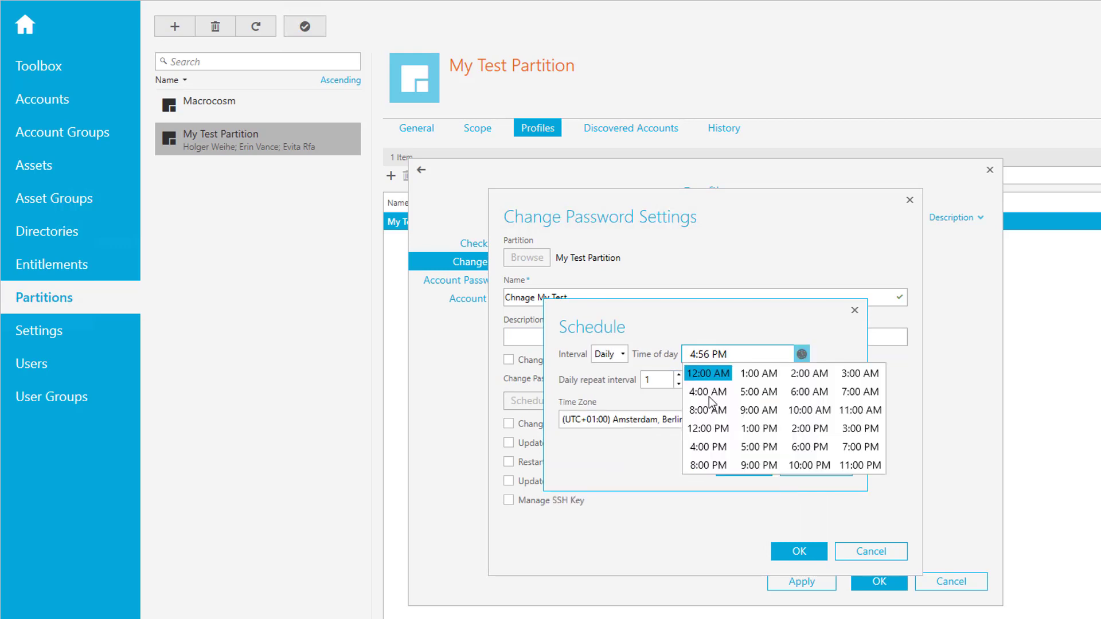
click(709, 393)
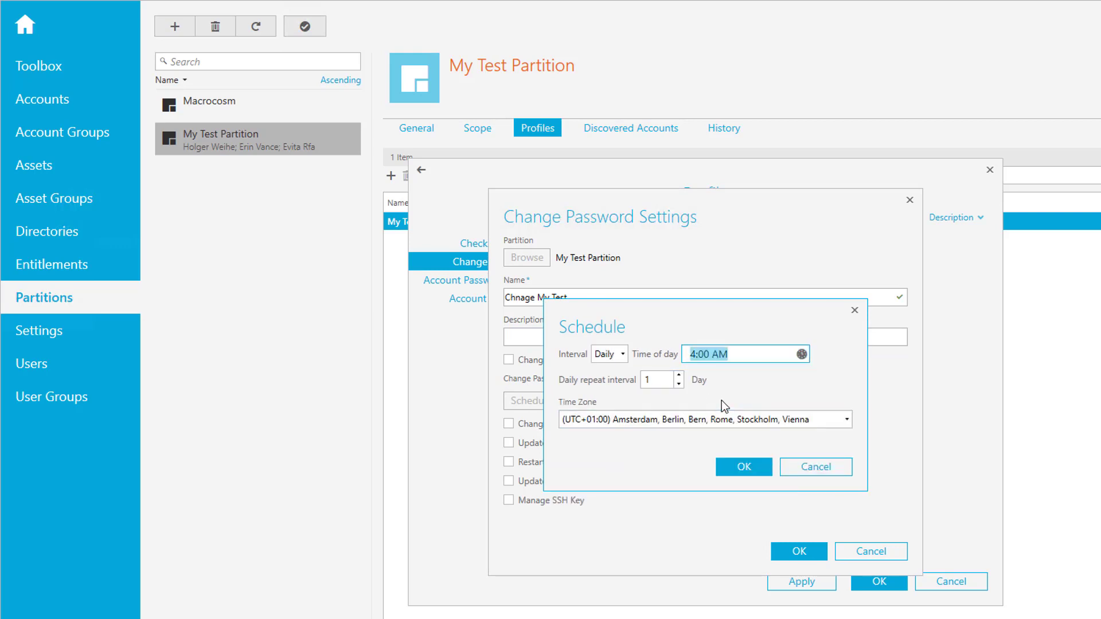
click(744, 467)
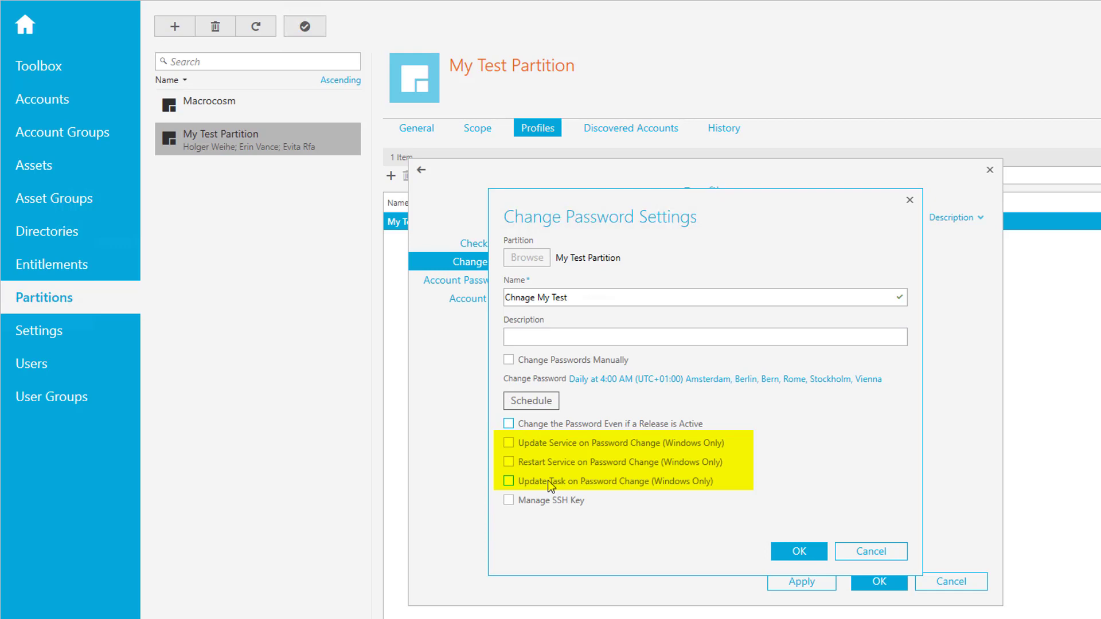
Toggle the Update Task and Update Service on Password Change options
click(513, 487)
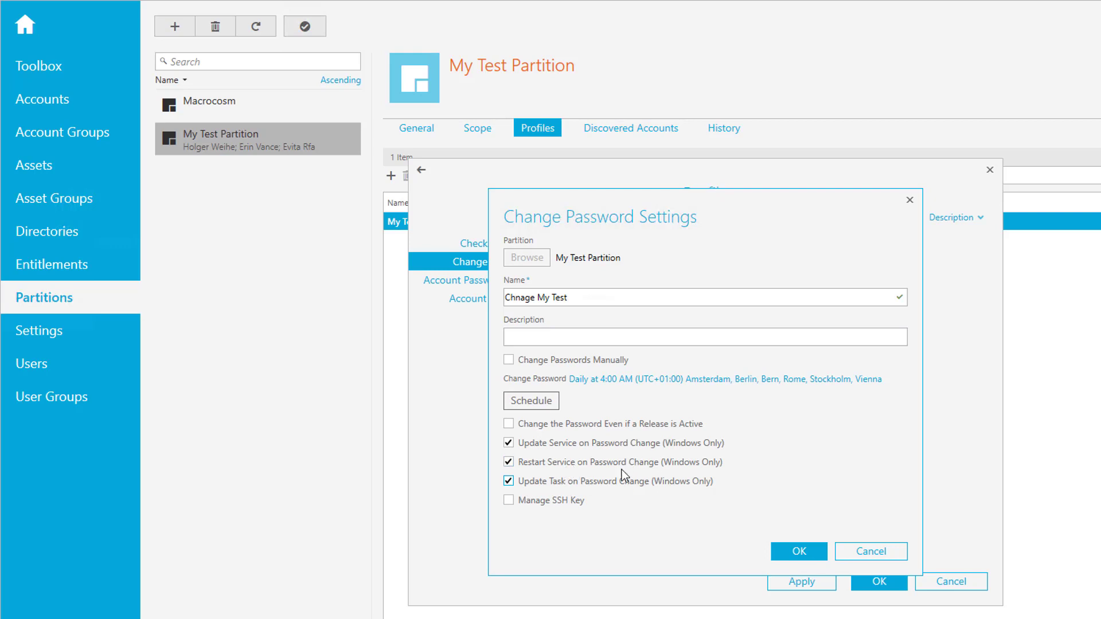
click(509, 443)
Turn off Update Task on Password Change, save the change settings, and show Account Password Rules
click(508, 480)
key(Return)
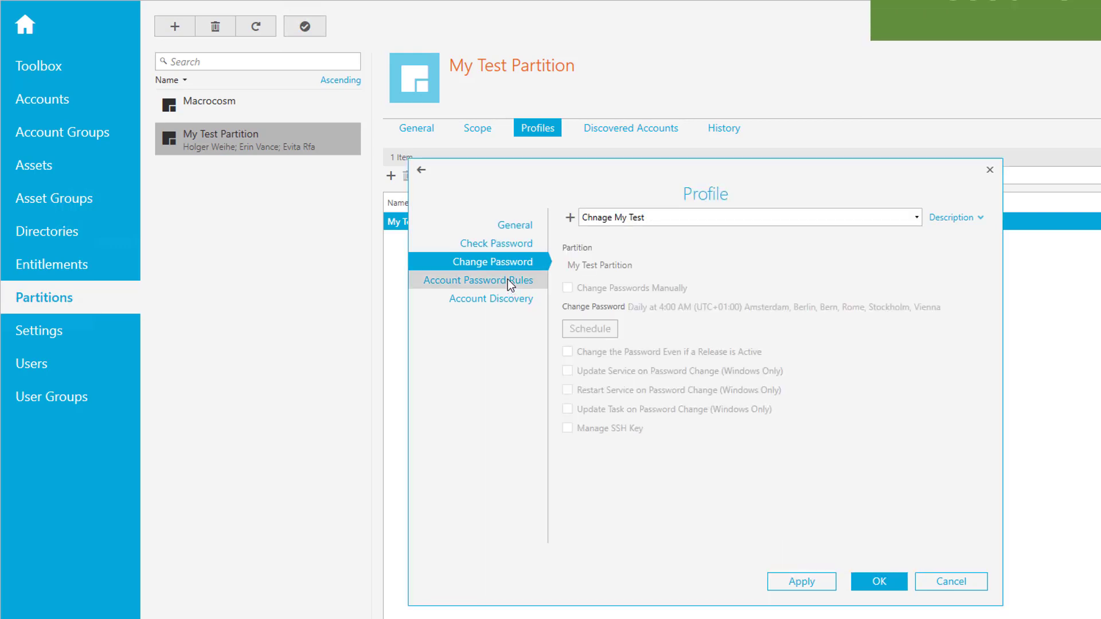
click(508, 279)
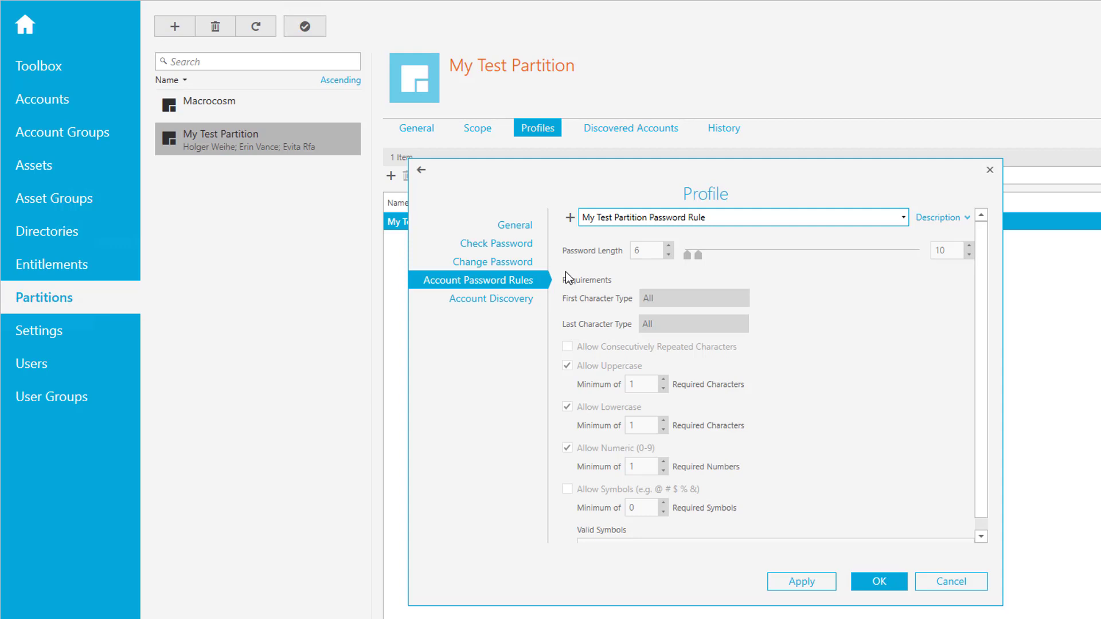
Create a rule named 'Password Rule' with password length 12 to 16 characters
click(570, 217)
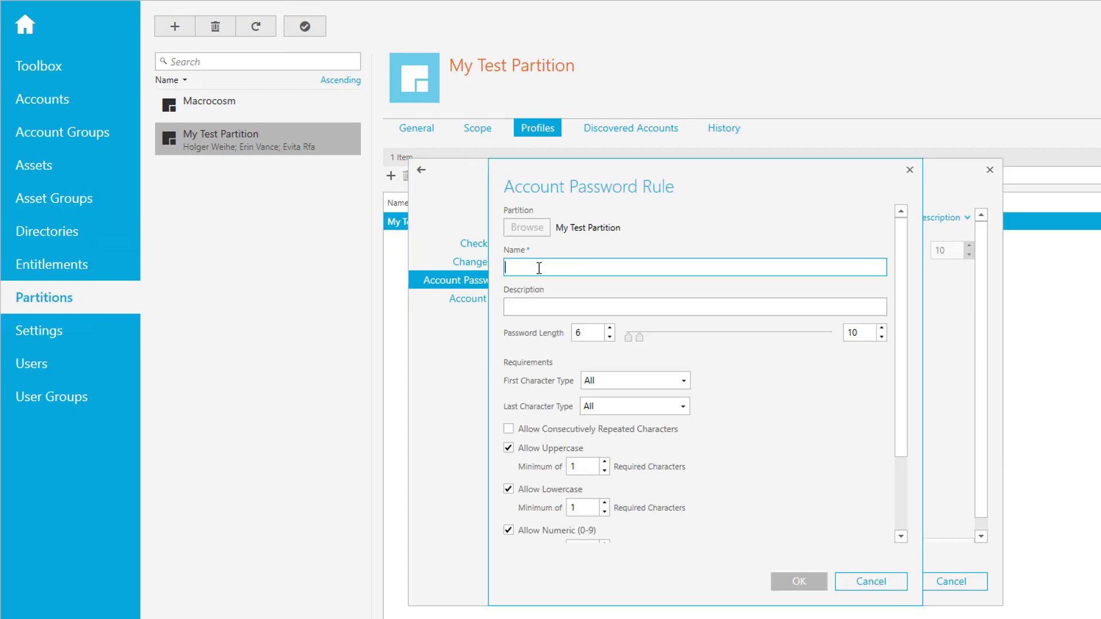
text(Password Rule)
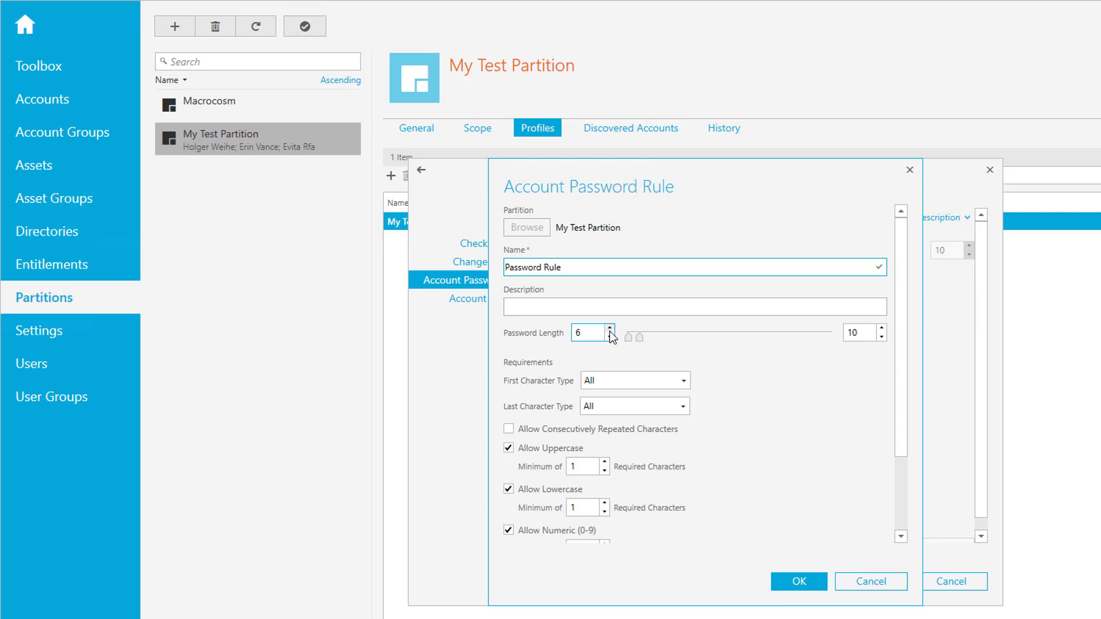
click(610, 329)
click(610, 329)
click(610, 329)
click(610, 329)
click(610, 337)
click(610, 329)
double_click(860, 333)
text(11)
double_click(864, 336)
text(16)
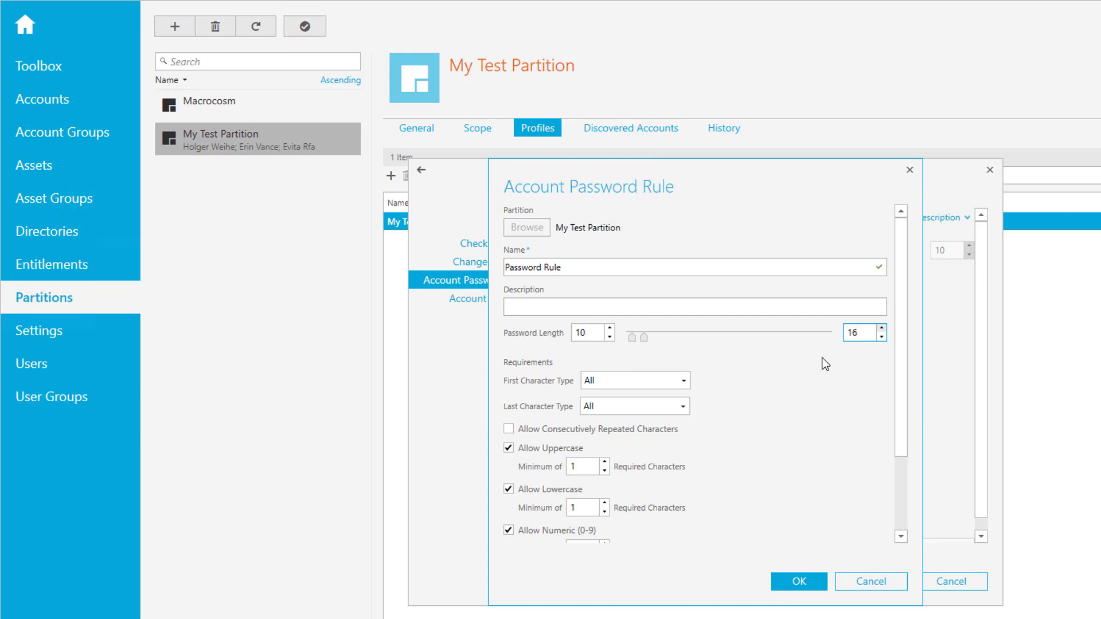
double_click(598, 330)
text(12)
Require an Alphanumeric first character, Alphabetic last, 3 uppercase and 2 lowercase letters
click(628, 380)
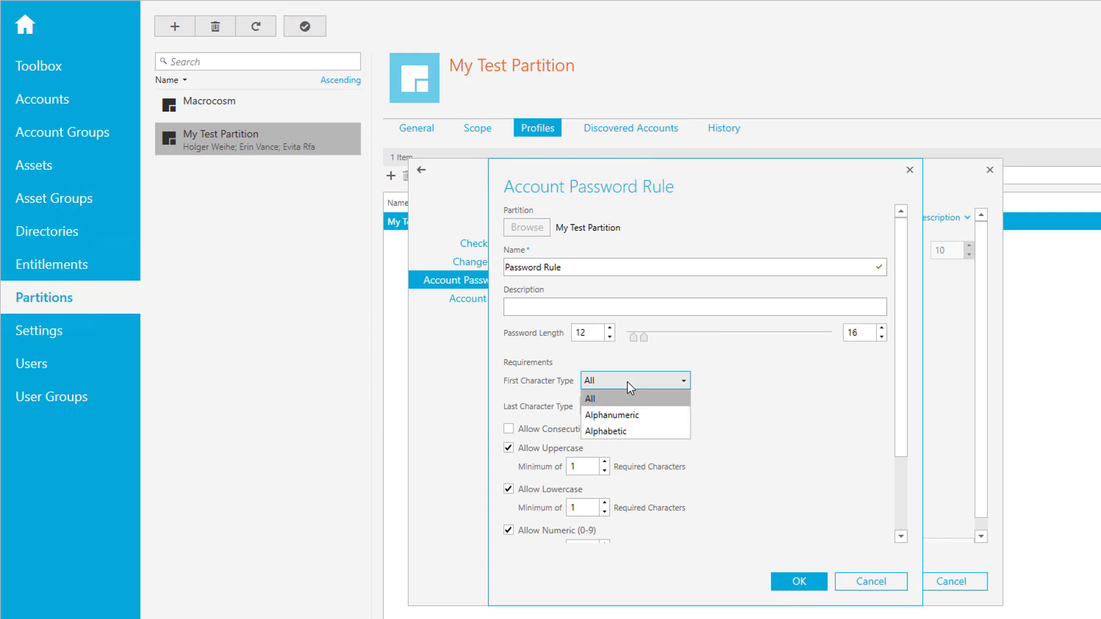
click(614, 418)
click(610, 411)
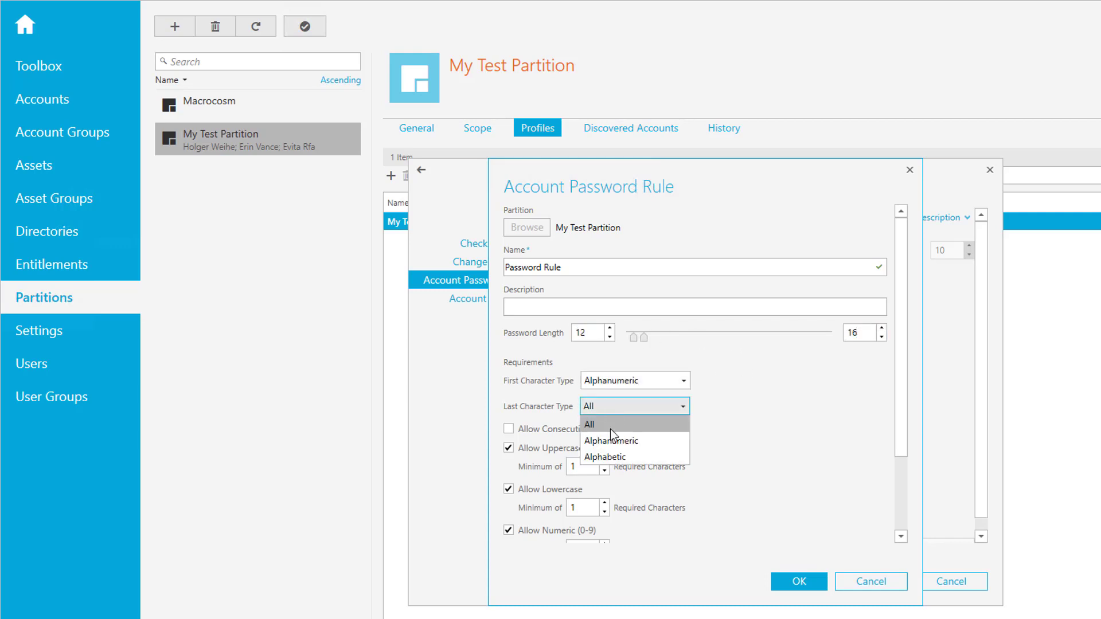
click(613, 458)
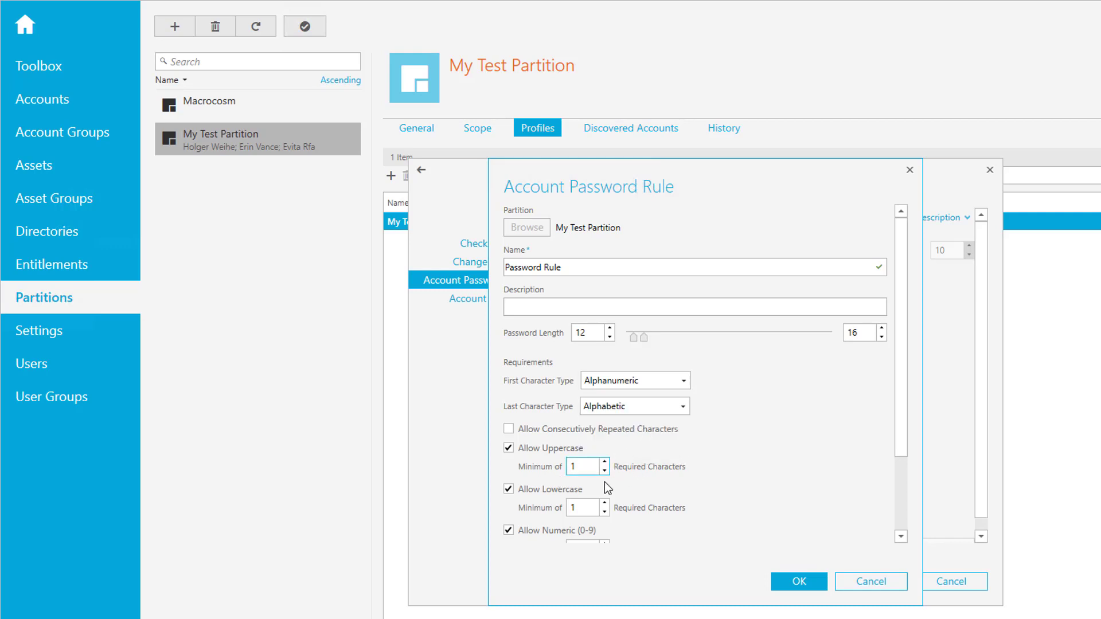
click(604, 462)
click(604, 462)
click(605, 511)
click(604, 512)
key(Up)
key(Up)
Allow symbols with a minimum of 1, list the valid symbols, and save the rule
scroll(634, 506, down, 4)
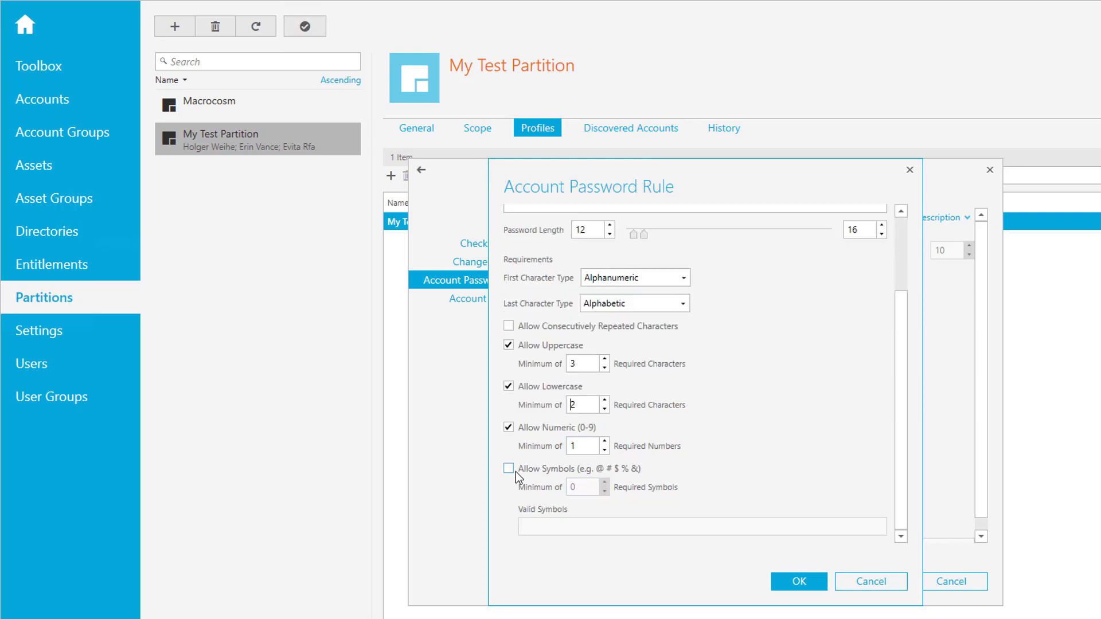
click(508, 469)
click(605, 491)
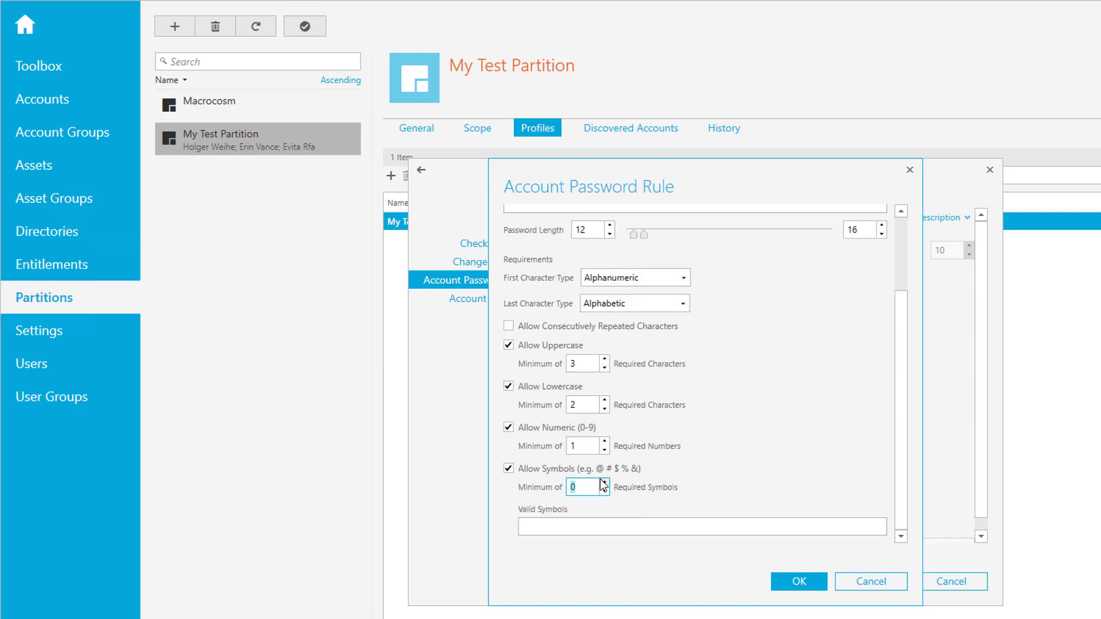
click(605, 484)
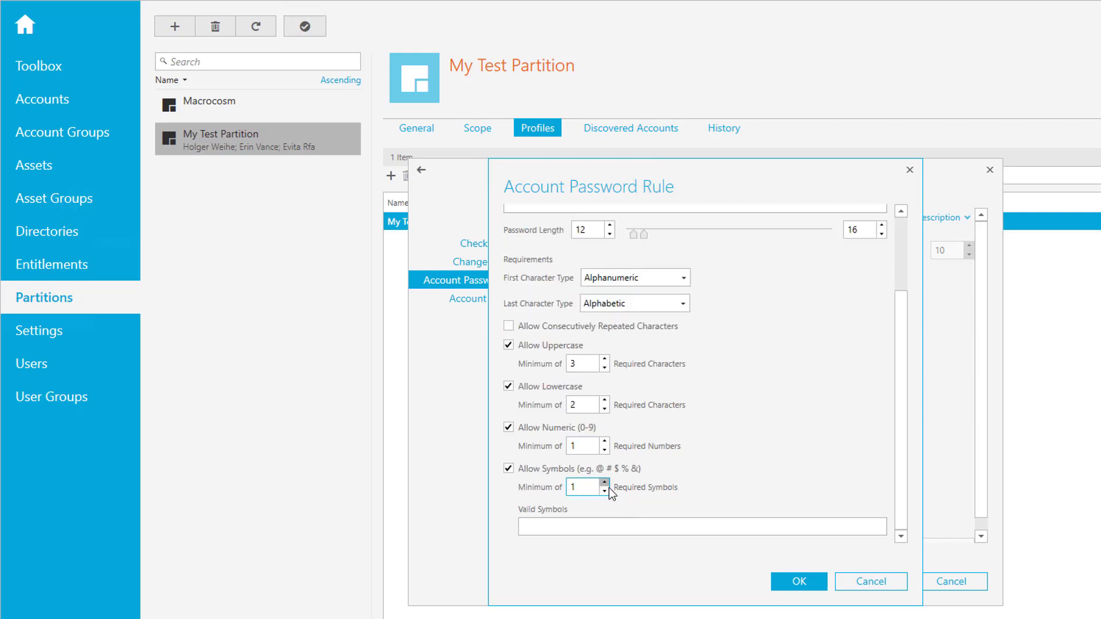
click(602, 532)
text(+)()
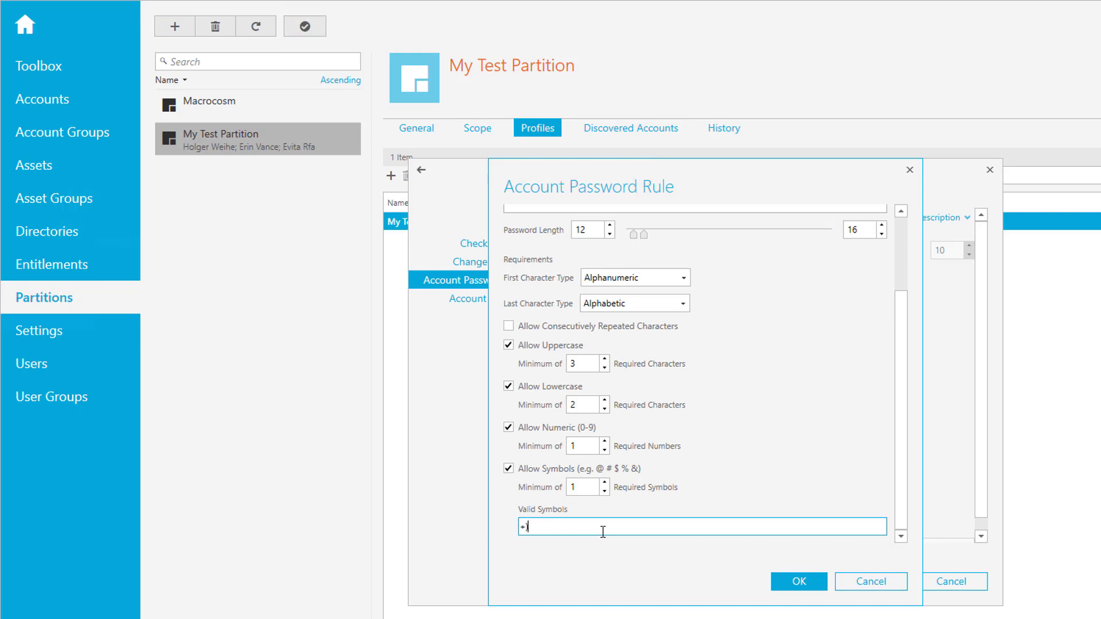
text(/$")
click(796, 580)
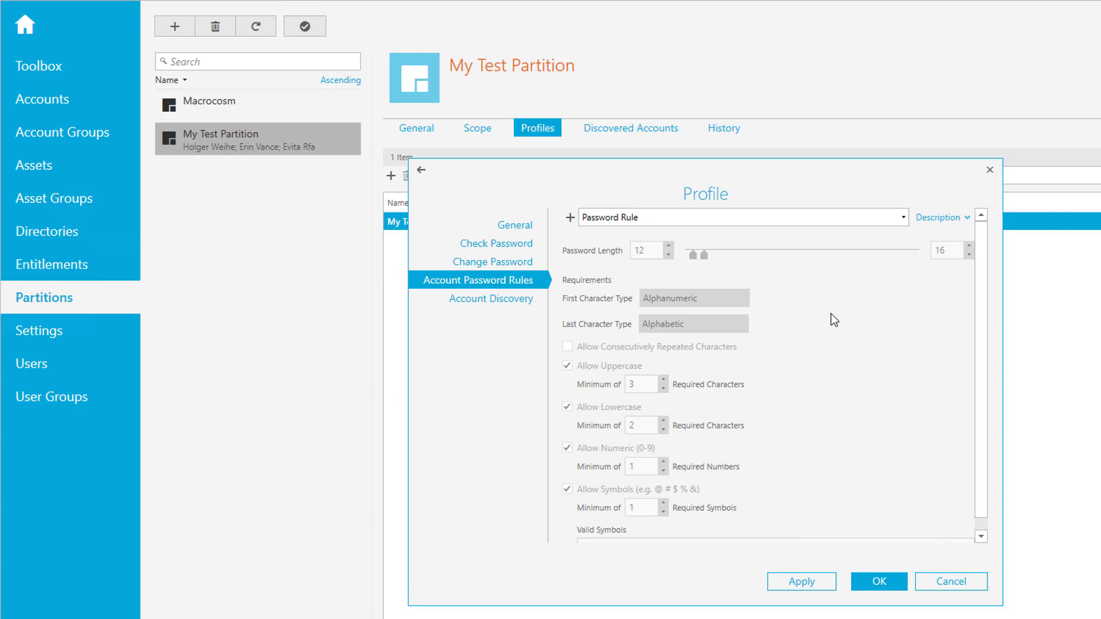
Show the profile's Account Discovery settings, currently My Test Partition Account Discovery Schedule set to Never
click(528, 299)
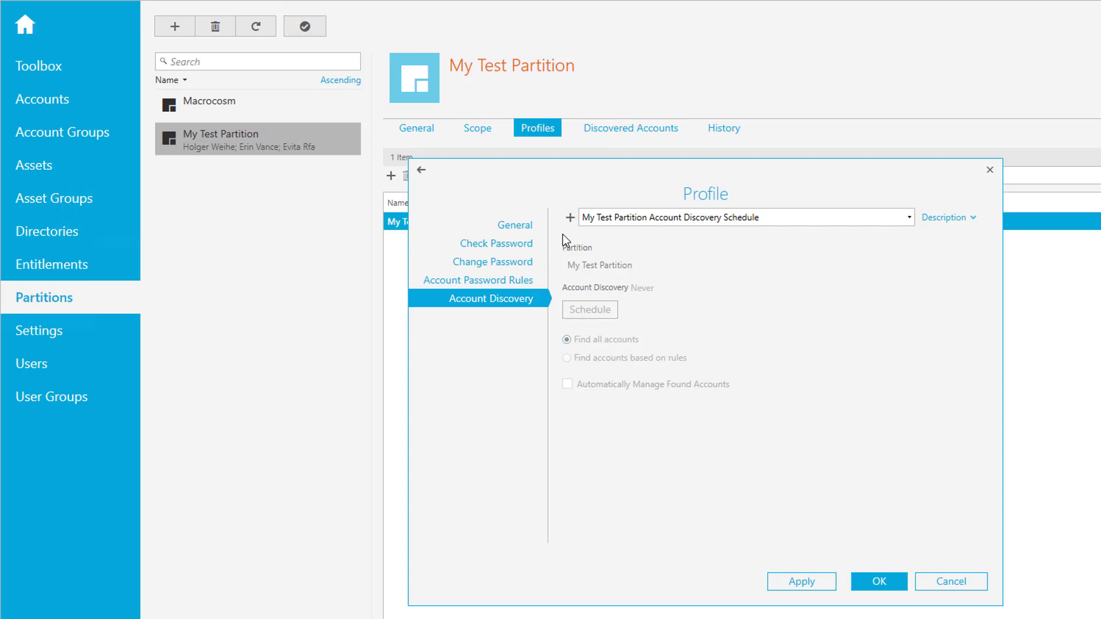
Create the 'account search' discovery schedule running daily at 7:00 AM, finding all accounts, and save it
click(569, 219)
click(527, 322)
text(account search)
click(549, 407)
click(626, 356)
click(605, 387)
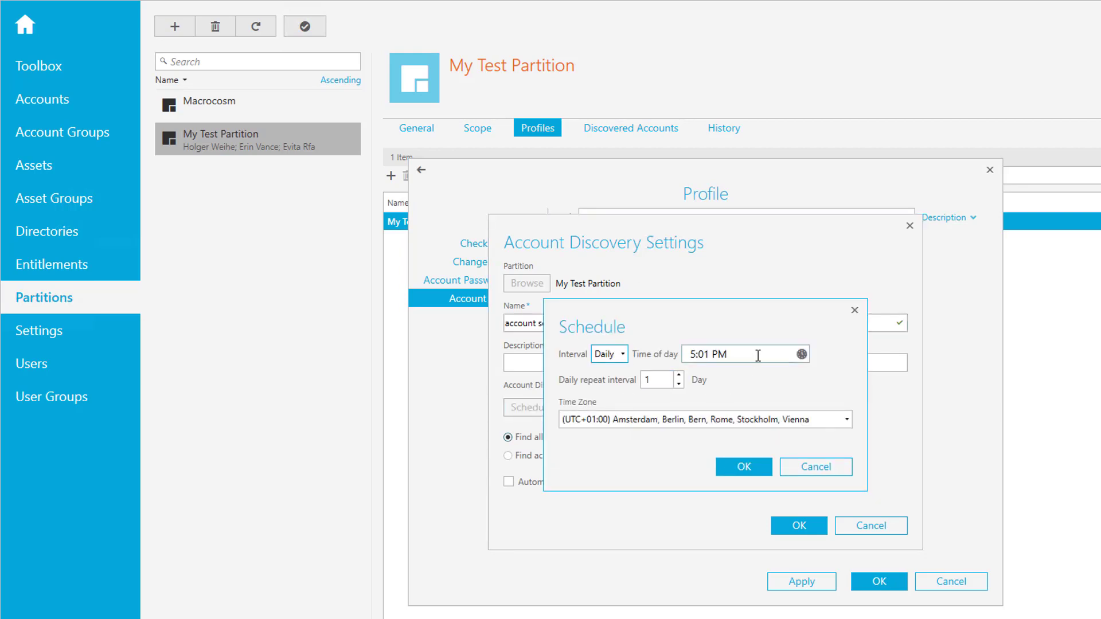
click(736, 465)
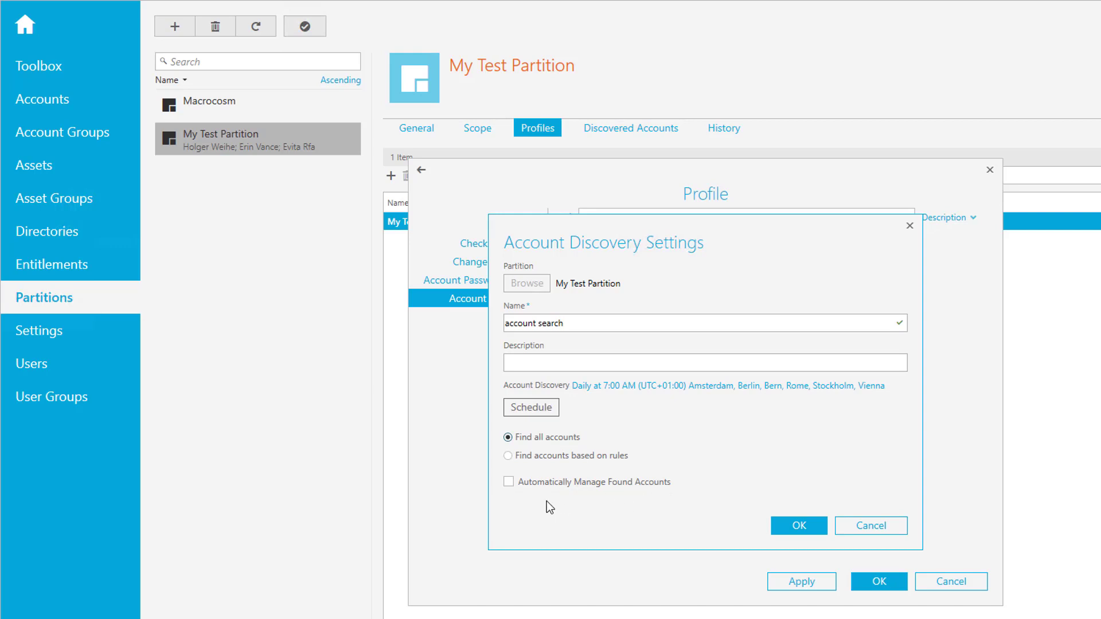
click(799, 525)
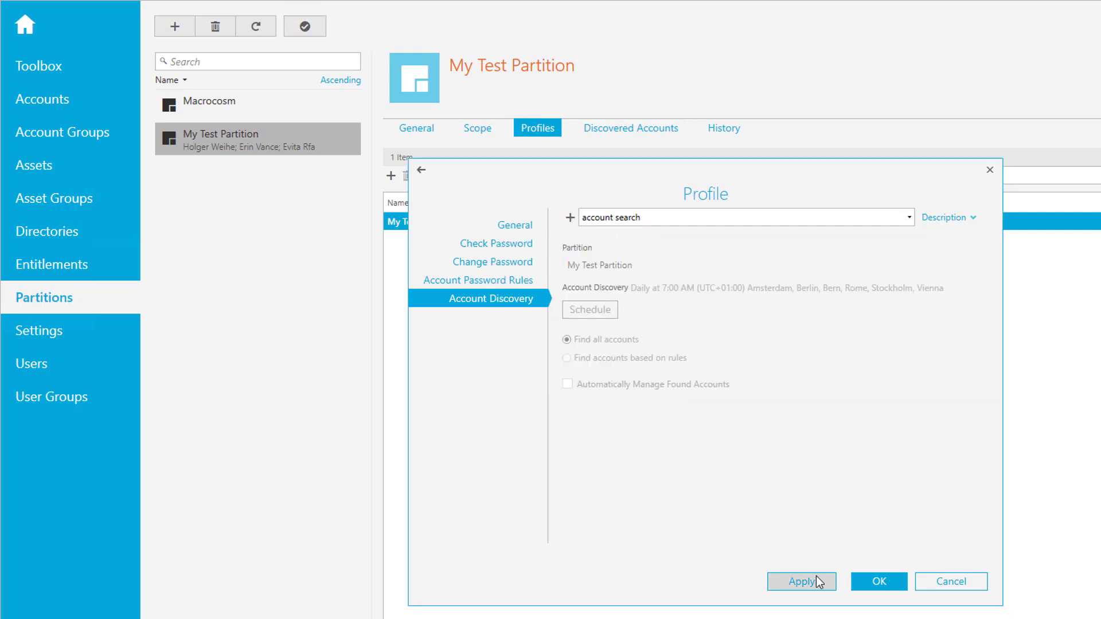
Apply the profile edits and close the Profile dialog, returning to My Test Partition's Profiles tab
click(869, 587)
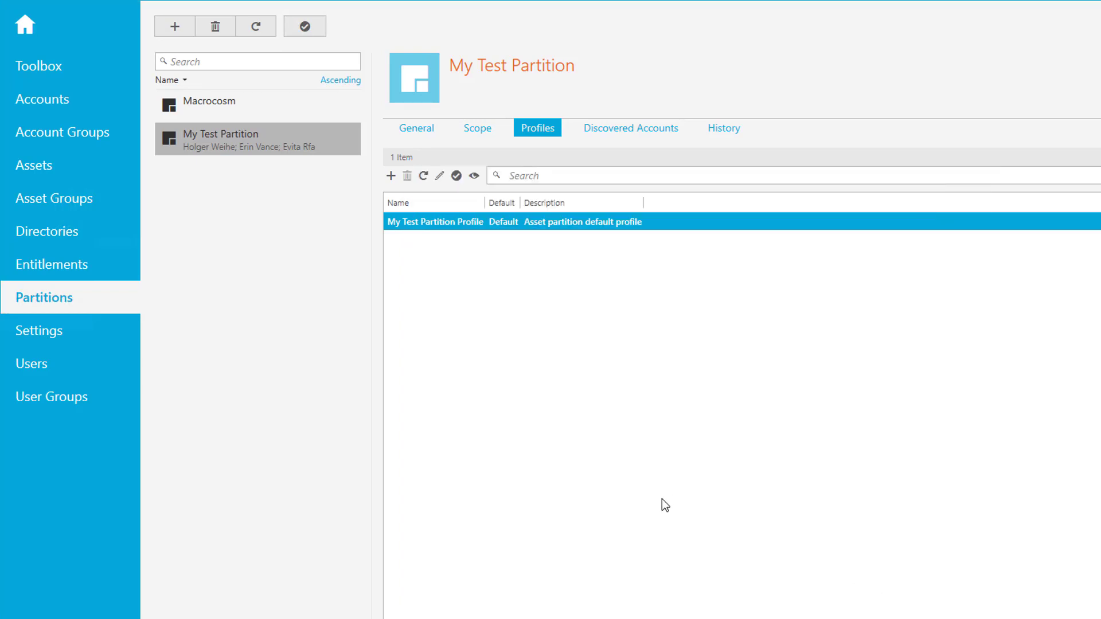